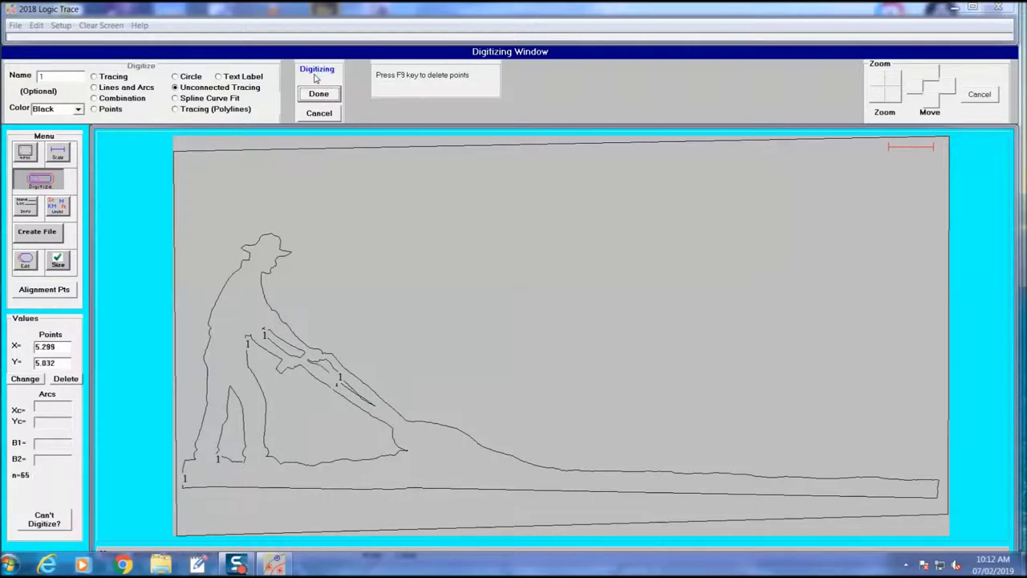
Step: End the tracing pass and export the traced outline as diag 4.DXF
left_click(327, 93)
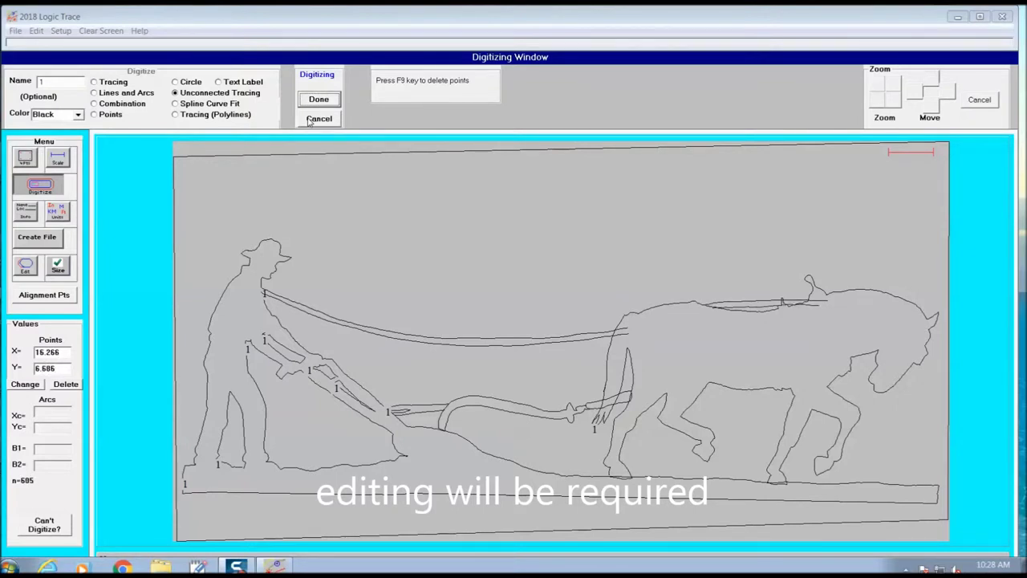
left_click(319, 99)
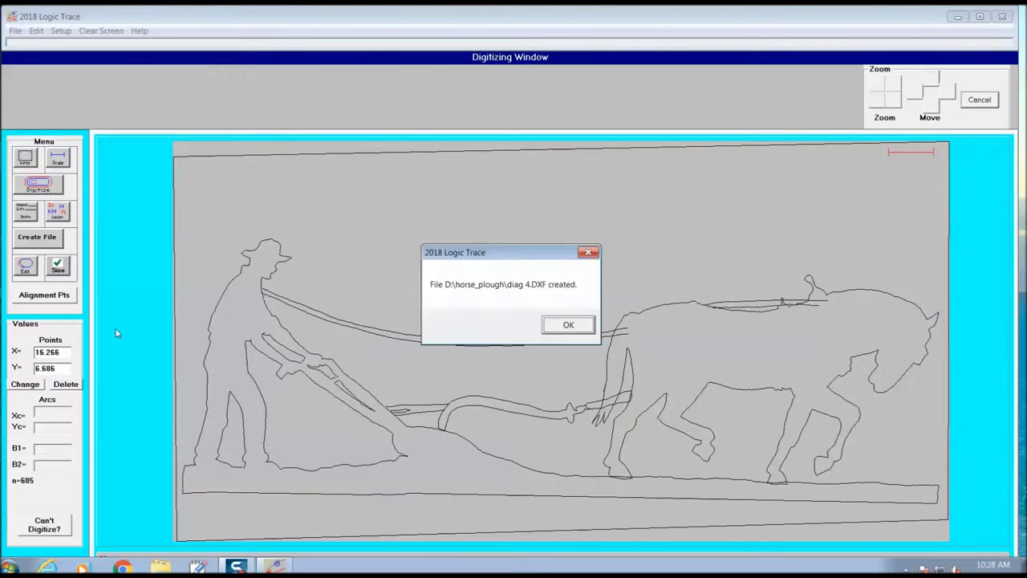
left_click(569, 324)
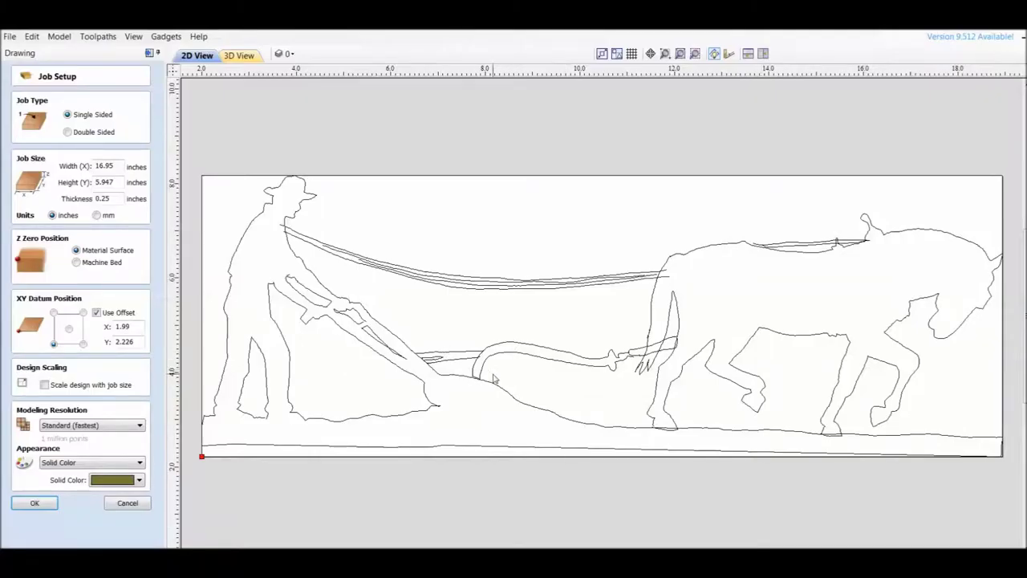
Step: Accept the job size and trim the short overlapping stub off the ground line
left_click(35, 503)
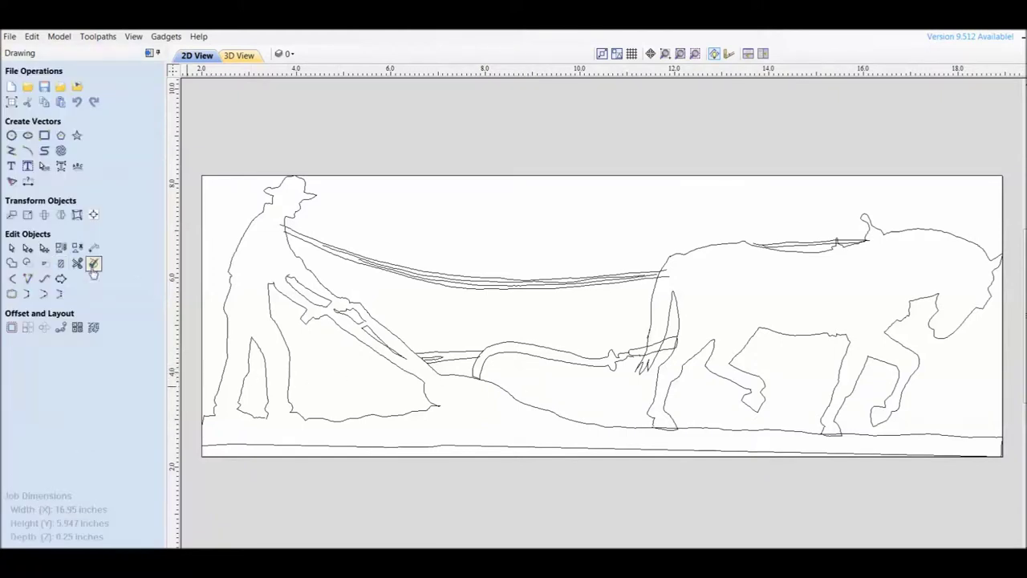
scroll(401, 442, "up", 1)
scroll(647, 492, "up", 2)
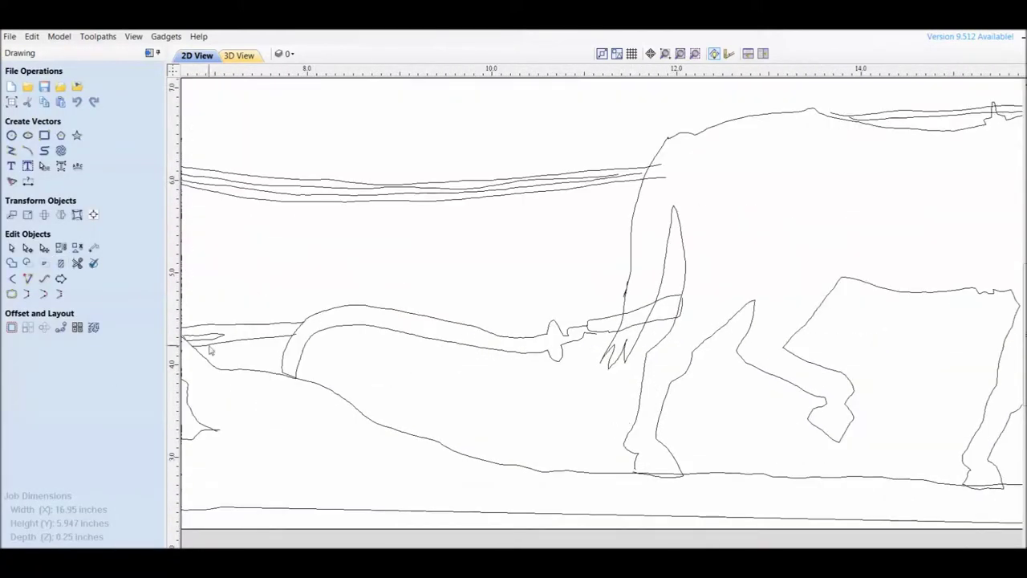
left_click(93, 247)
scroll(416, 431, "up", 2)
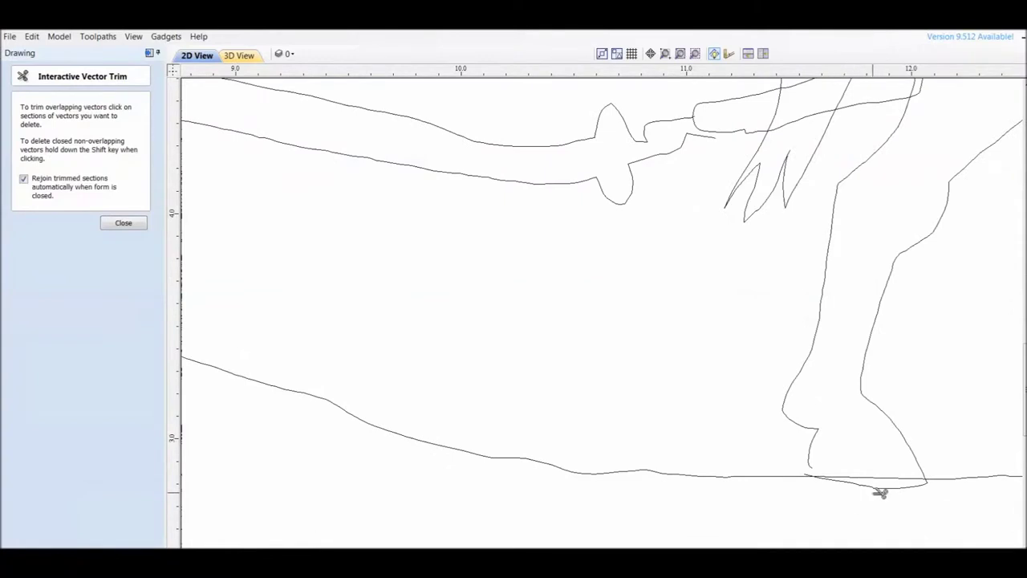
scroll(826, 506, "up", 1)
left_click(805, 467)
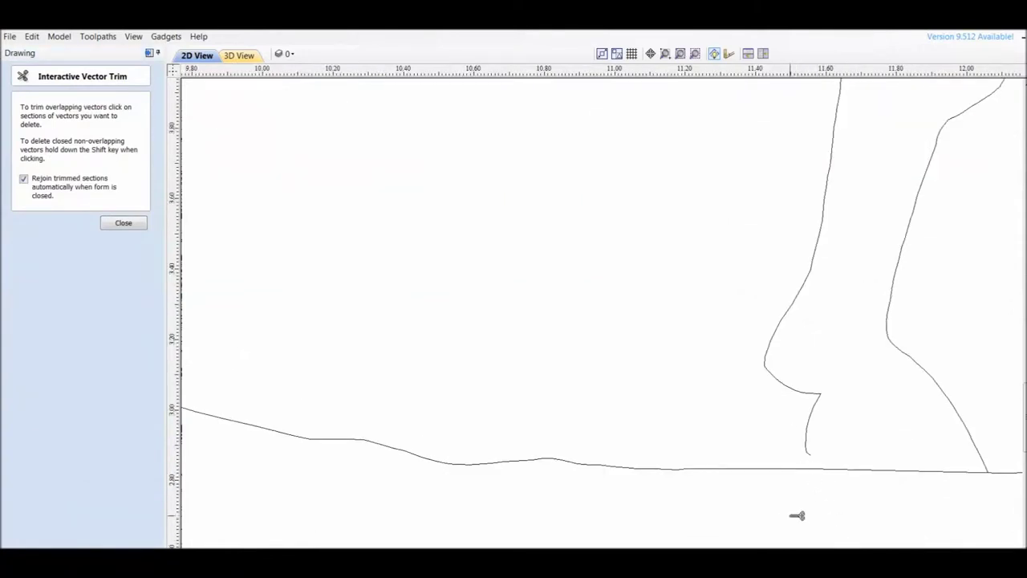
key("Escape")
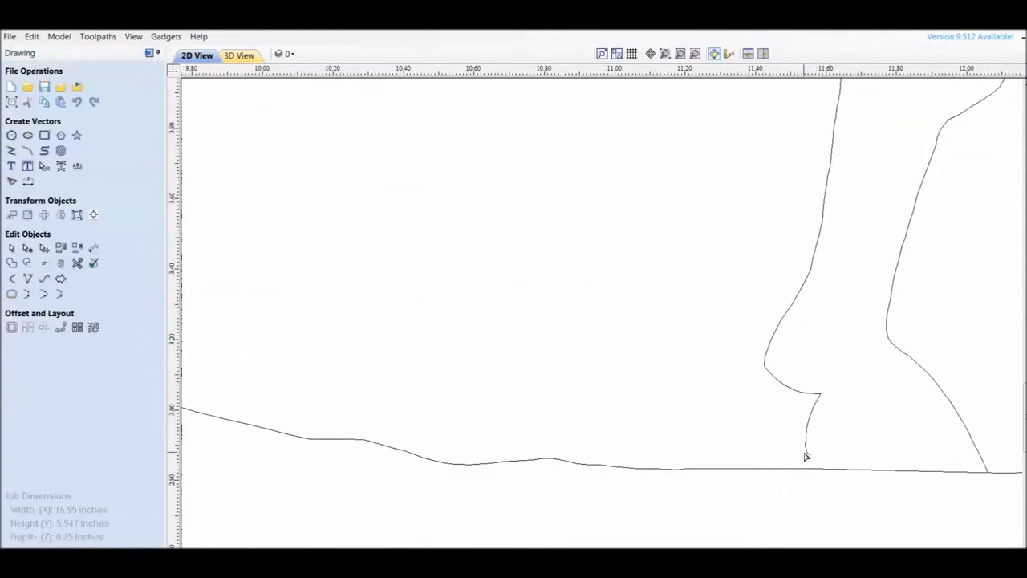
Step: Pull the hoof outline's end node down onto the ground line
double_click(808, 443)
left_click_drag(806, 450, 793, 483)
key("Escape")
Step: Trim the small spike at the hoof and the overhangs below the ground line
left_click(91, 264)
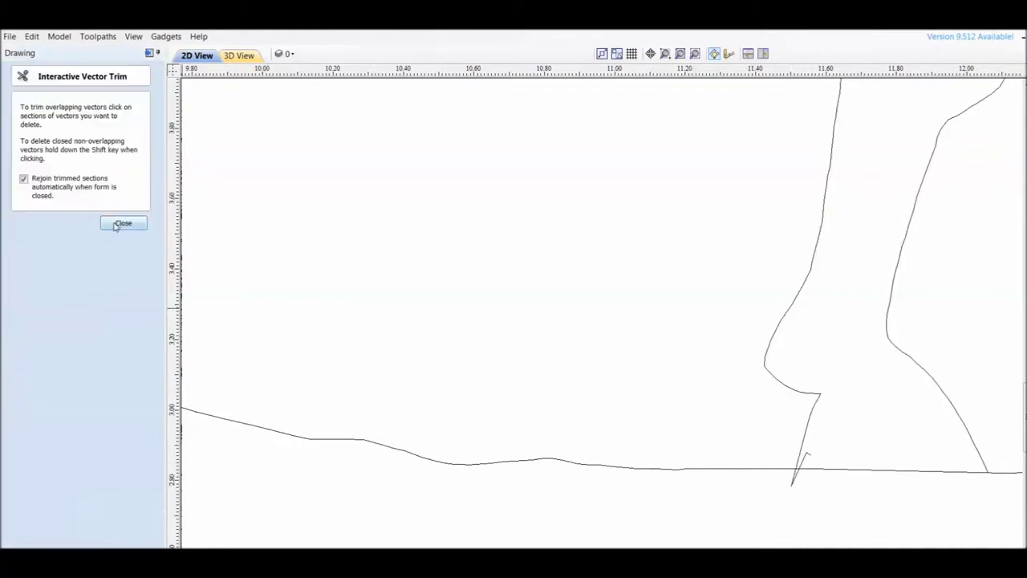
left_click(116, 224)
left_click(84, 263)
scroll(734, 426, "up", 2)
left_click(921, 481)
left_click(903, 515)
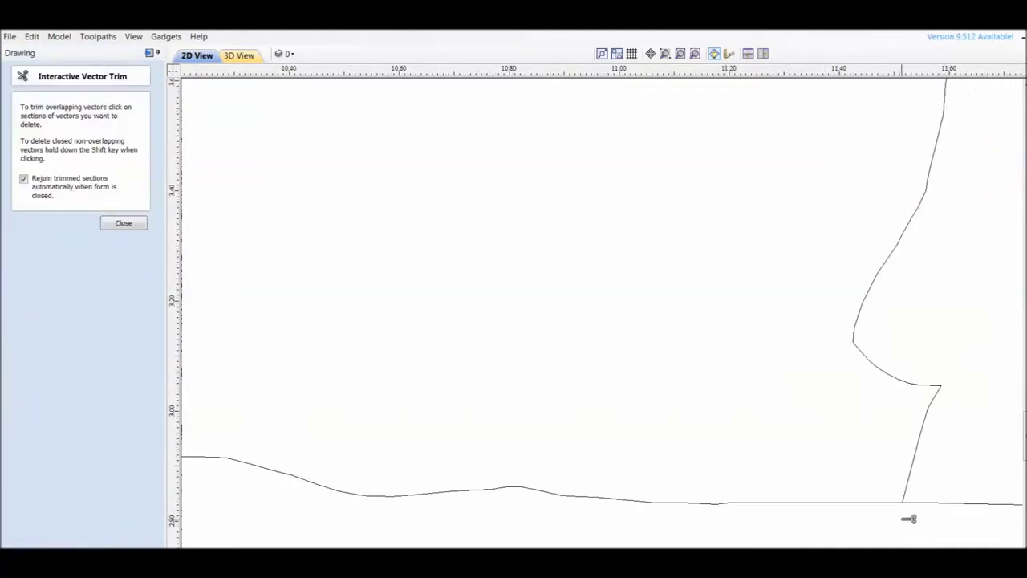
Step: Trim the ground line right of the hoof, undoing an accidental trim on the left
scroll(759, 466, "down", 1)
left_click(956, 496)
scroll(876, 504, "up", 2)
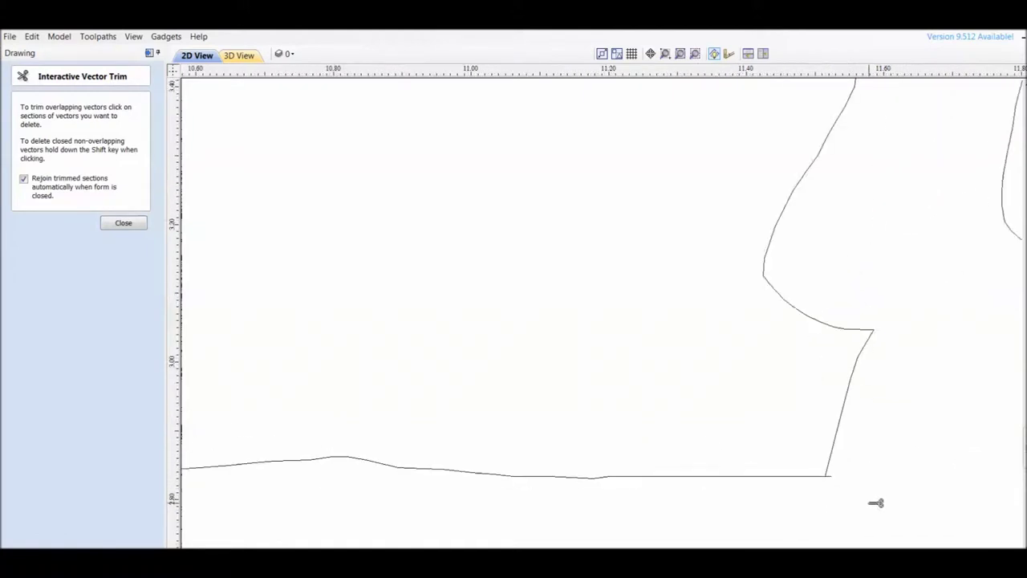
scroll(876, 504, "up", 2)
left_click(817, 464)
left_click(31, 36)
left_click(56, 52)
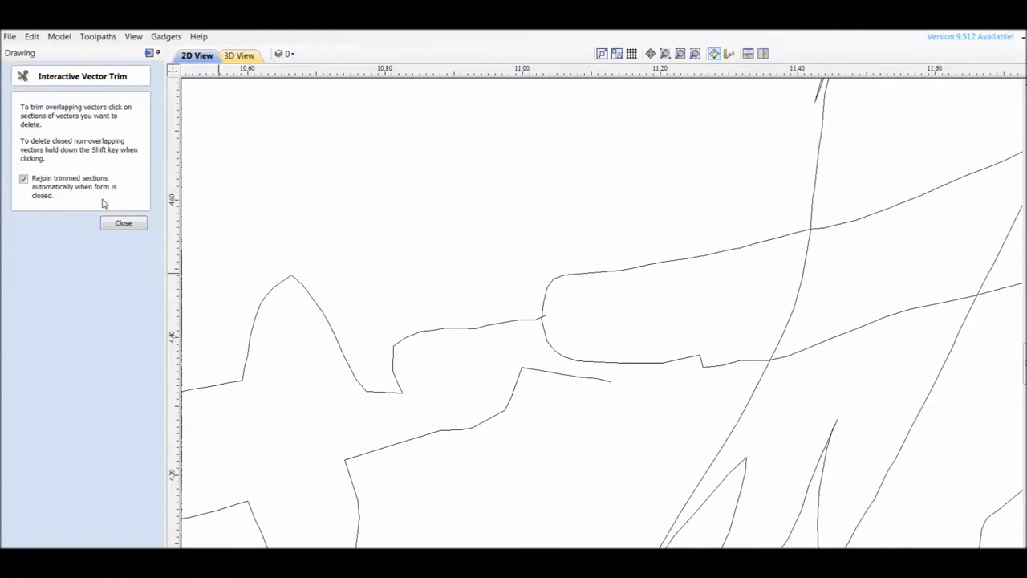
Step: Cut the plough handle outline at a node and delete the short cut-off piece
left_click(123, 222)
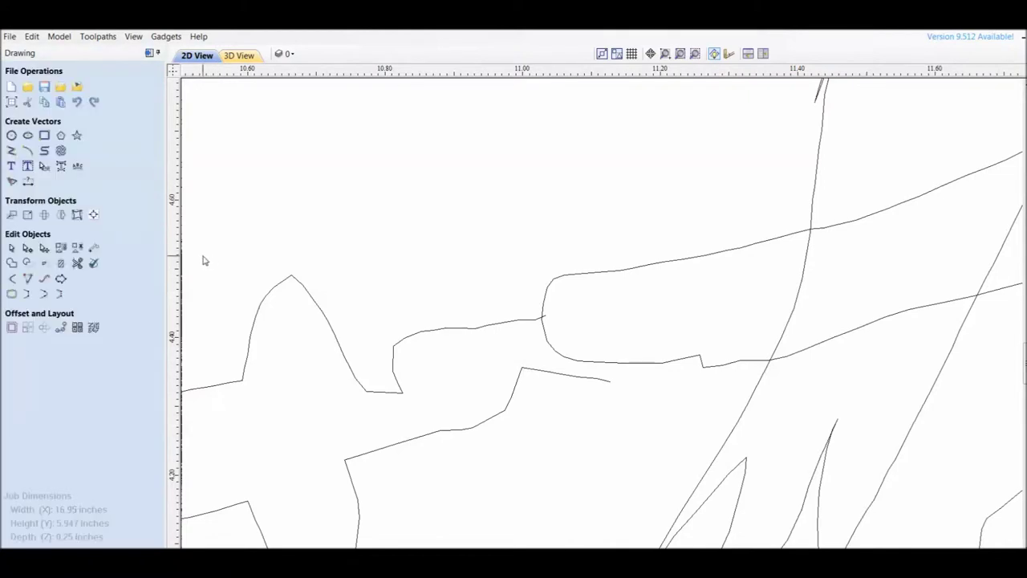
double_click(522, 370)
right_click(524, 371)
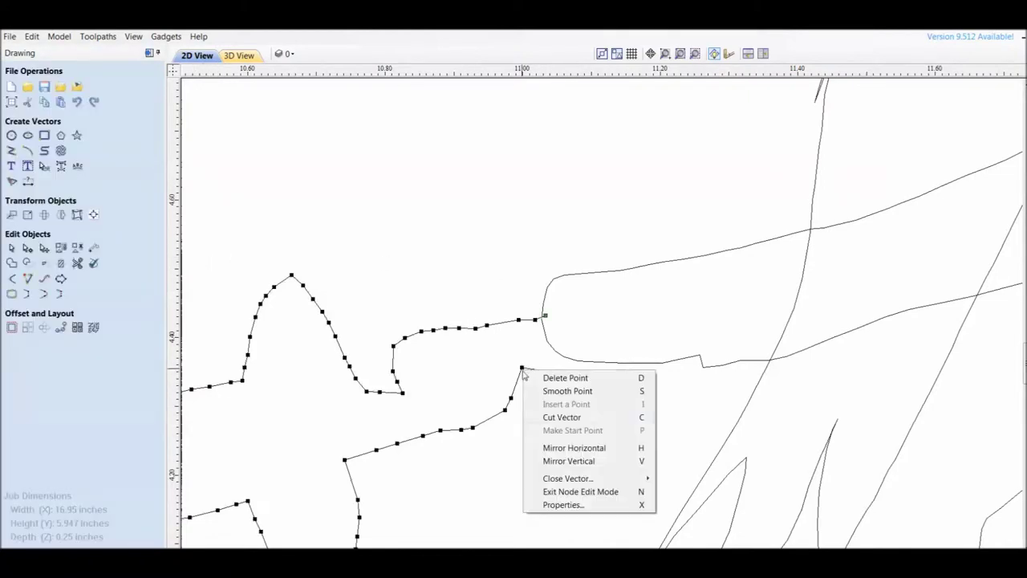
left_click(562, 418)
left_click(582, 388)
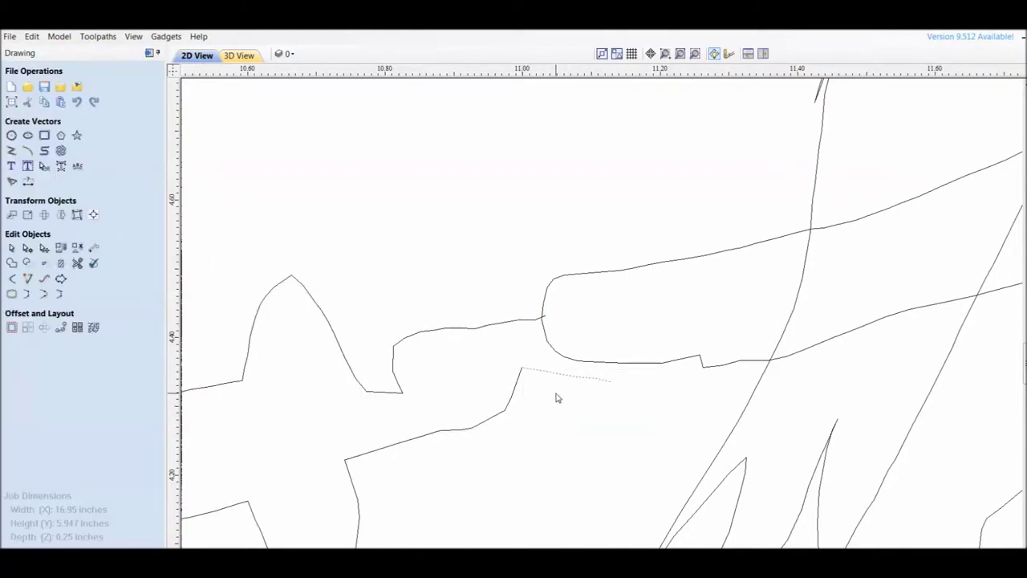
key("Delete")
Step: Move the outline's open end nodes so they meet the neighbouring line and the handle
left_click(521, 370)
left_click_drag(525, 362, 576, 315)
left_click(577, 416)
left_click(546, 319)
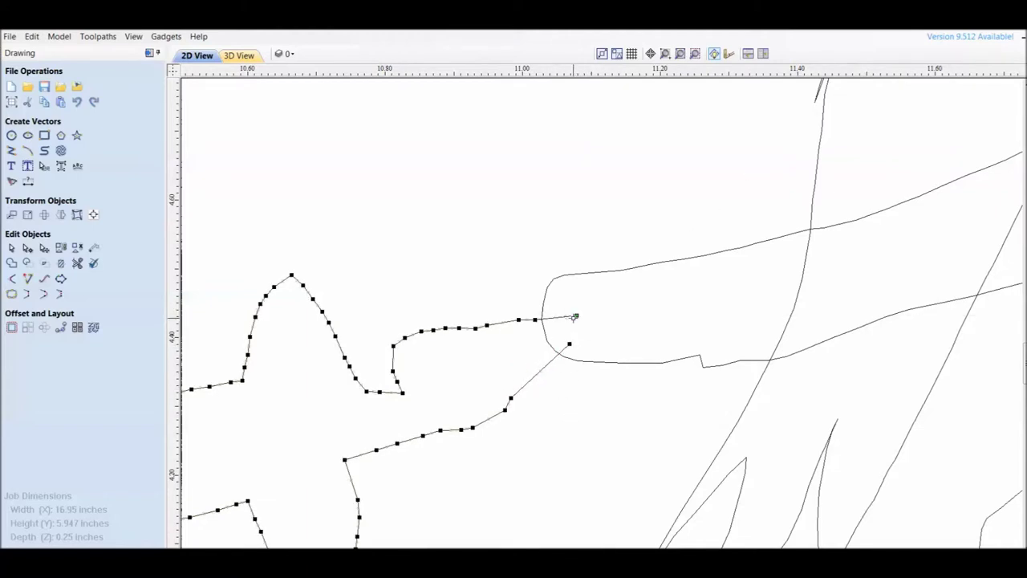
left_click(589, 428)
scroll(553, 455, "down", 1)
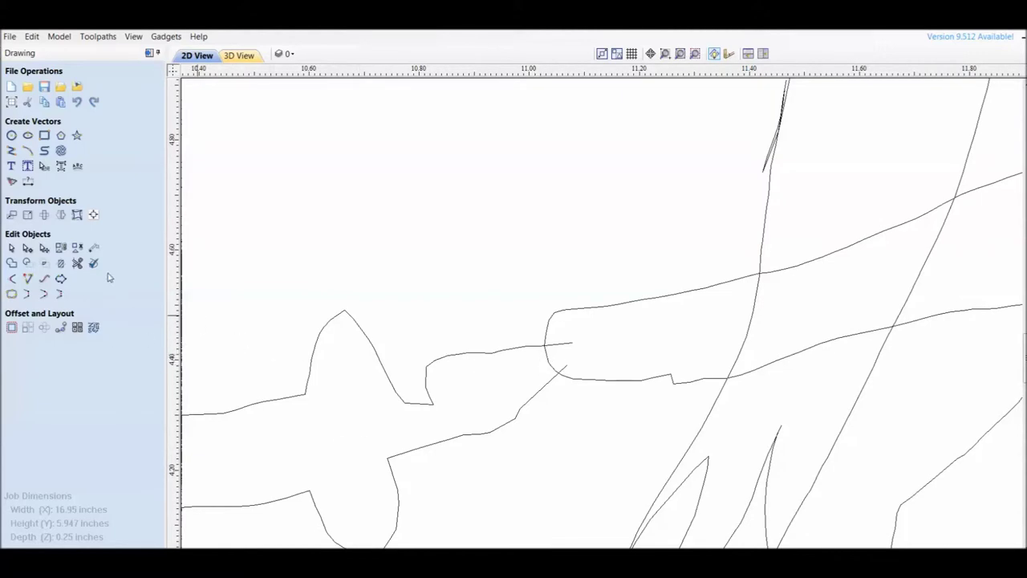
Step: Trim the overlapping curve segments and leftover tail around the handle crossings
left_click(77, 263)
left_click(551, 360)
left_click(567, 345)
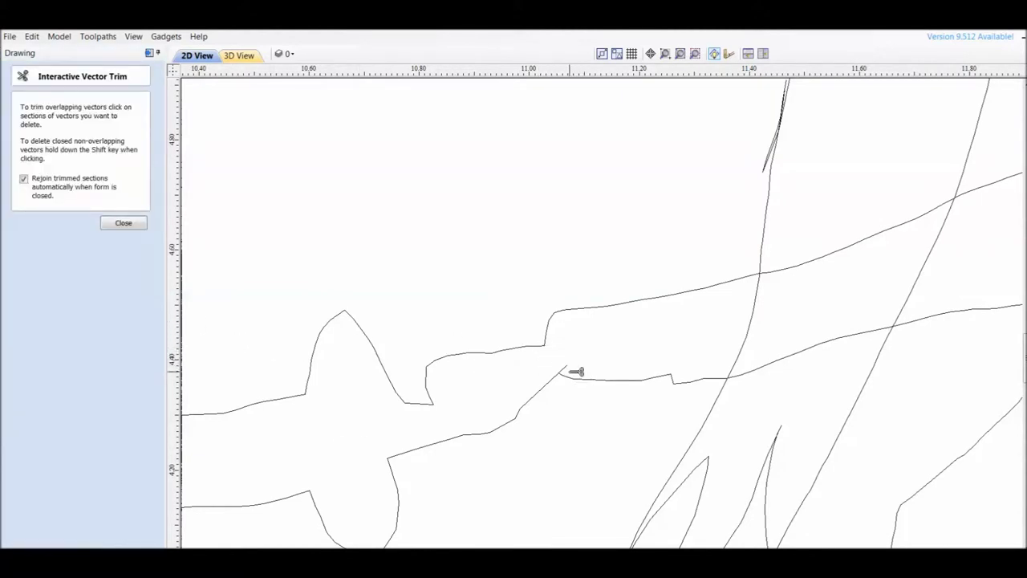
scroll(442, 425, "up", 2)
scroll(551, 385, "down", 2)
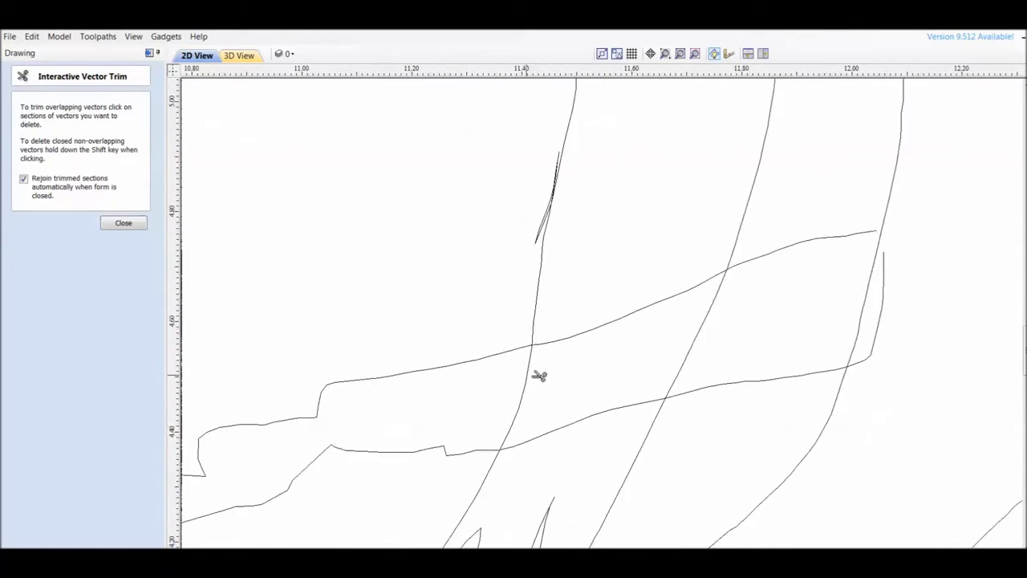
left_click(538, 376)
left_click(719, 309)
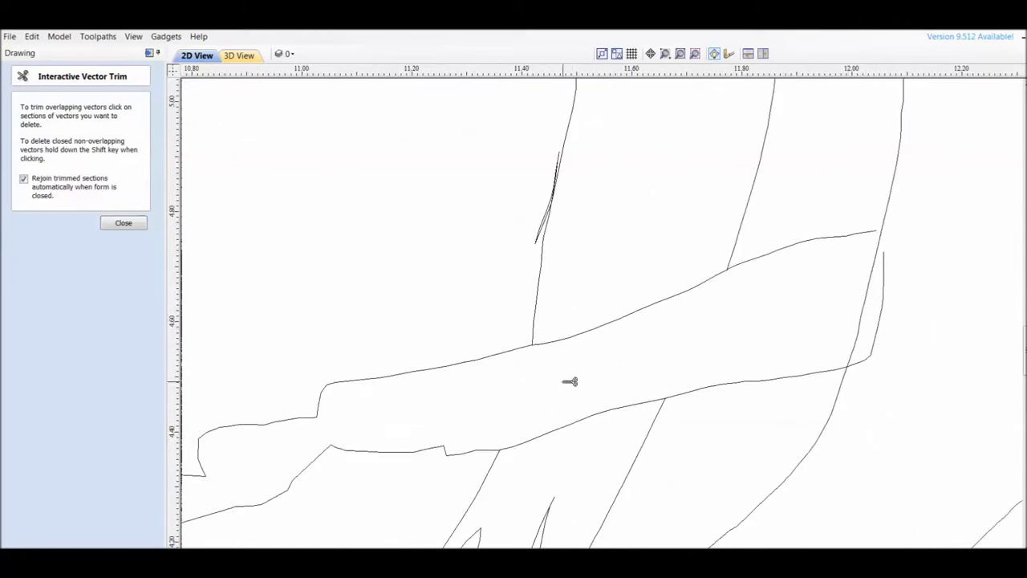
left_click(123, 222)
Step: Split the left line at the node where the lines cross
left_click(569, 138)
right_click(568, 137)
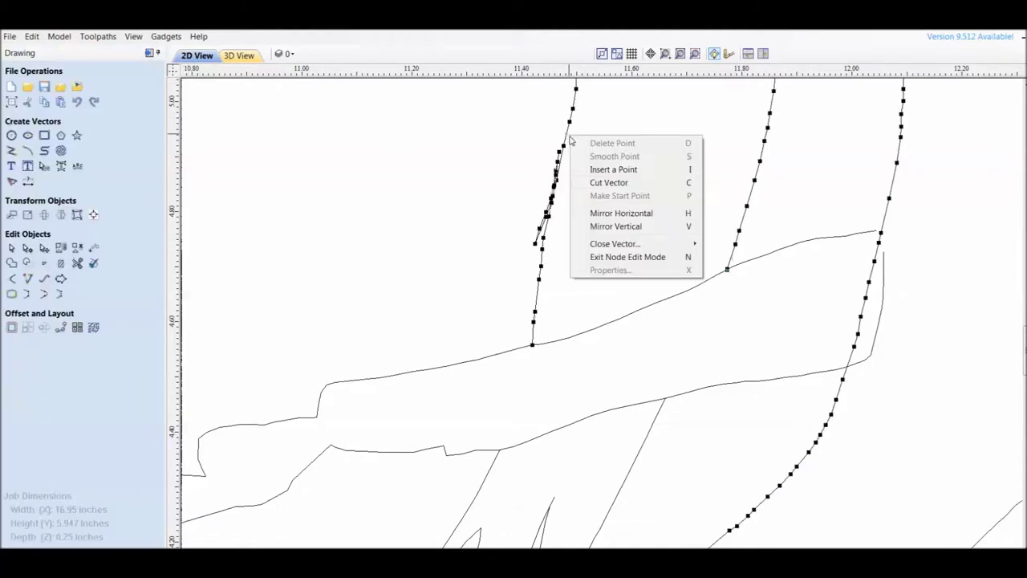
left_click(609, 188)
right_click(539, 248)
left_click(588, 297)
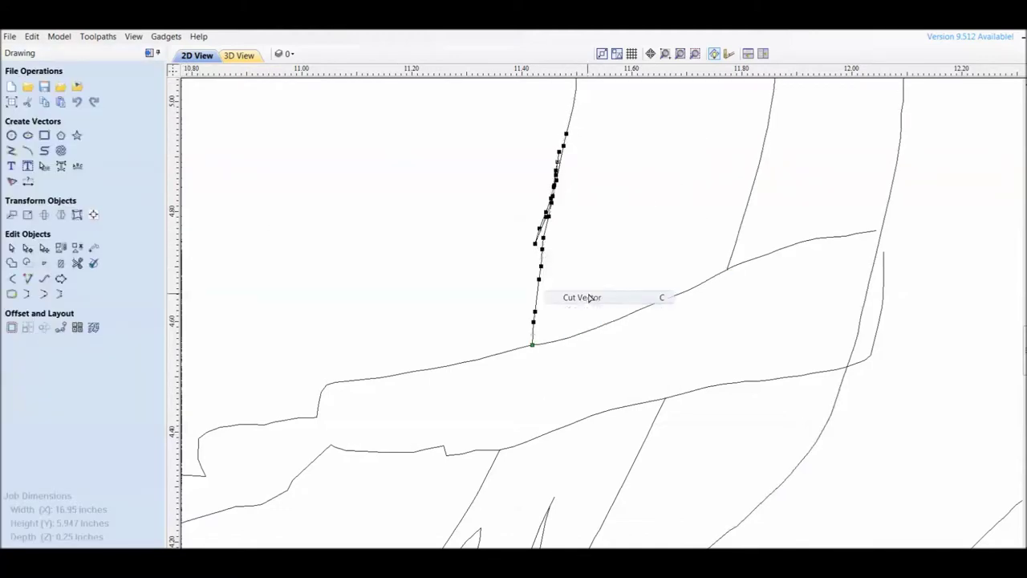
Step: Extend the long outline's end past the right curve and delete the short overlapping pieces
left_click(876, 233)
left_click_drag(878, 232, 915, 226)
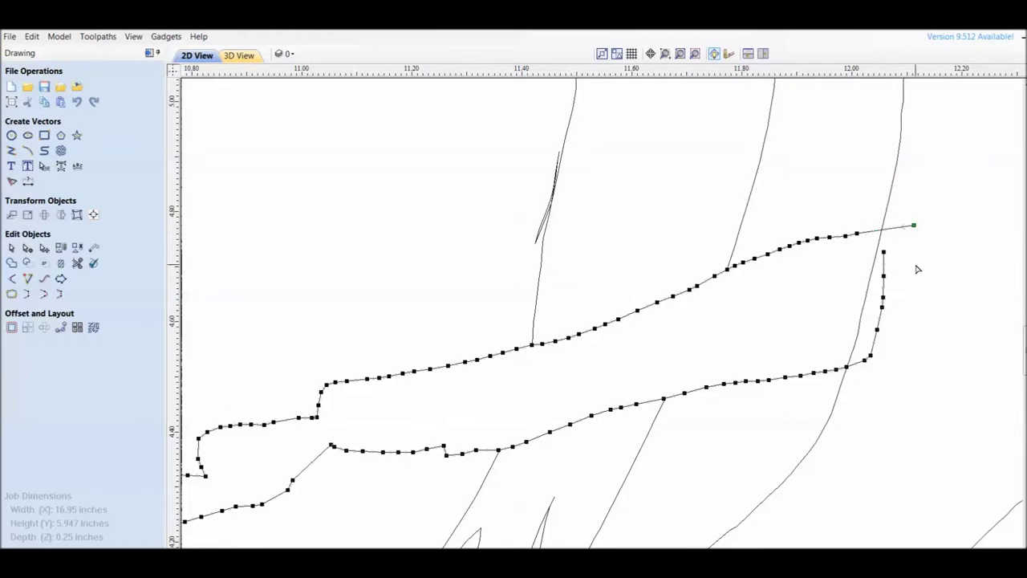
left_click(710, 311)
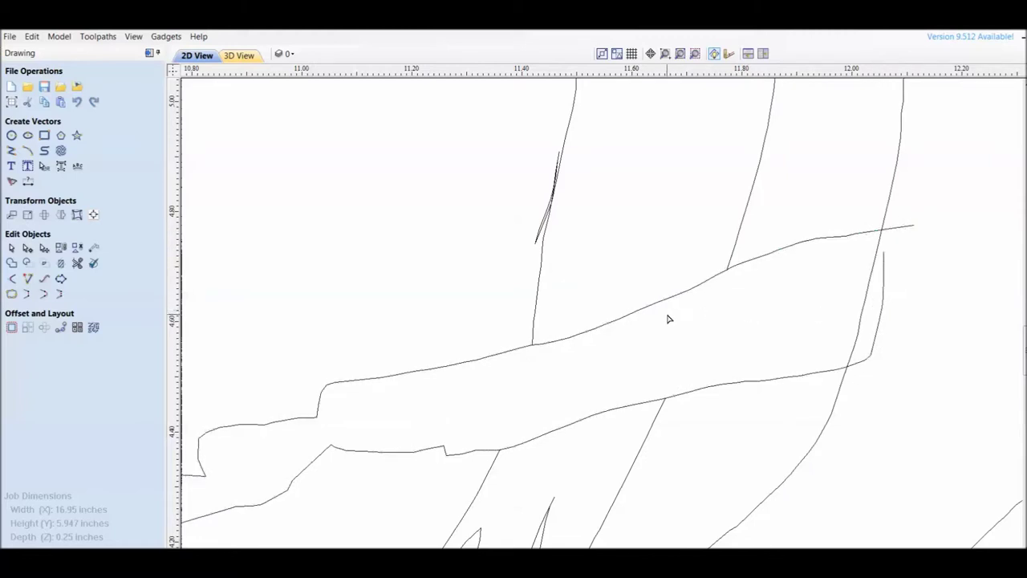
left_click(556, 207)
key("Delete")
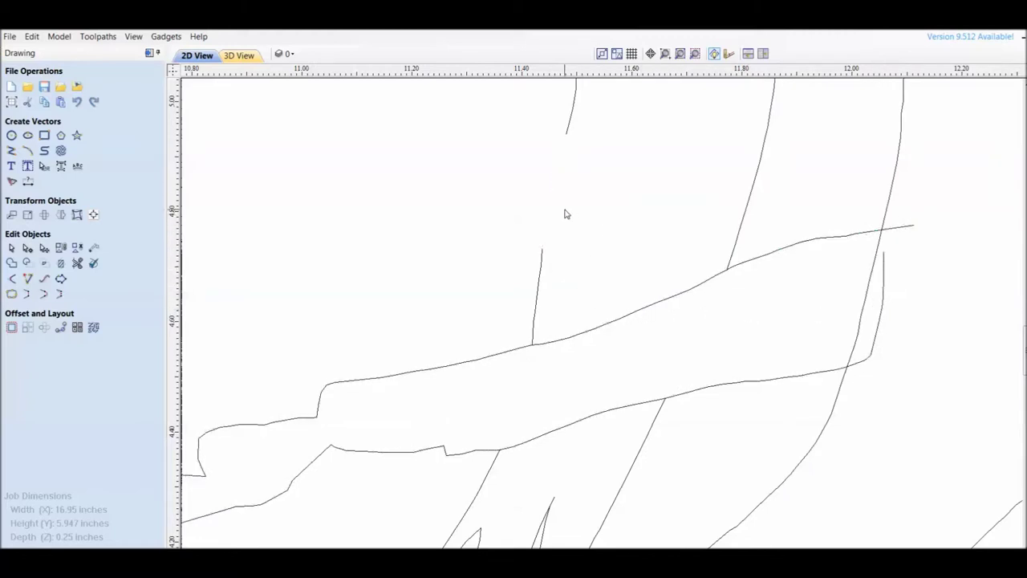
Step: Join the short vertical line and its neighbouring lines with a straight line
left_click(542, 255)
left_click(565, 135, "shift")
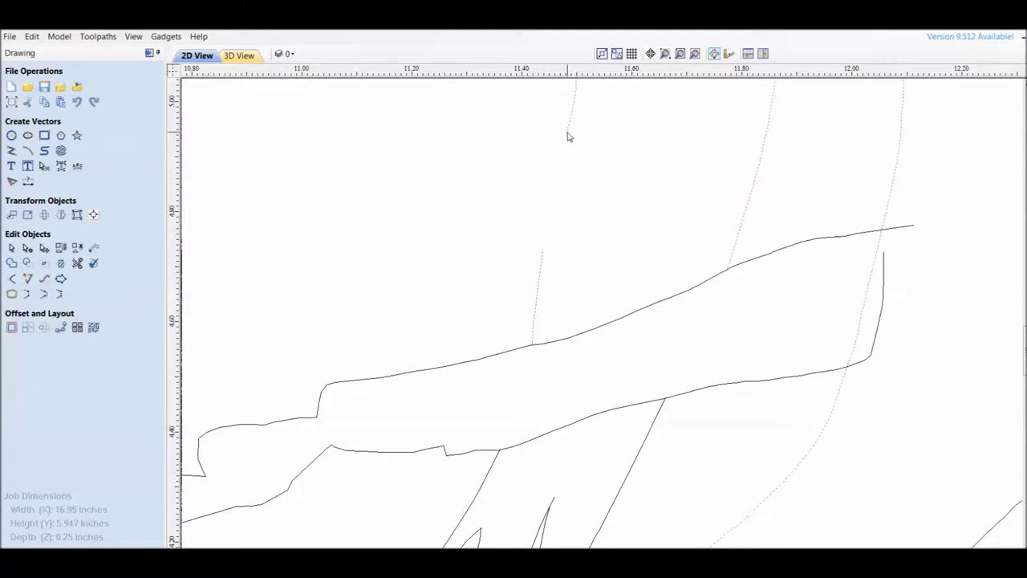
right_click(566, 134)
mouse_move(722, 321)
left_click(773, 321)
Step: Trim the short inner stub, the right curve below the crossing, and the top-right overhang
left_click(77, 262)
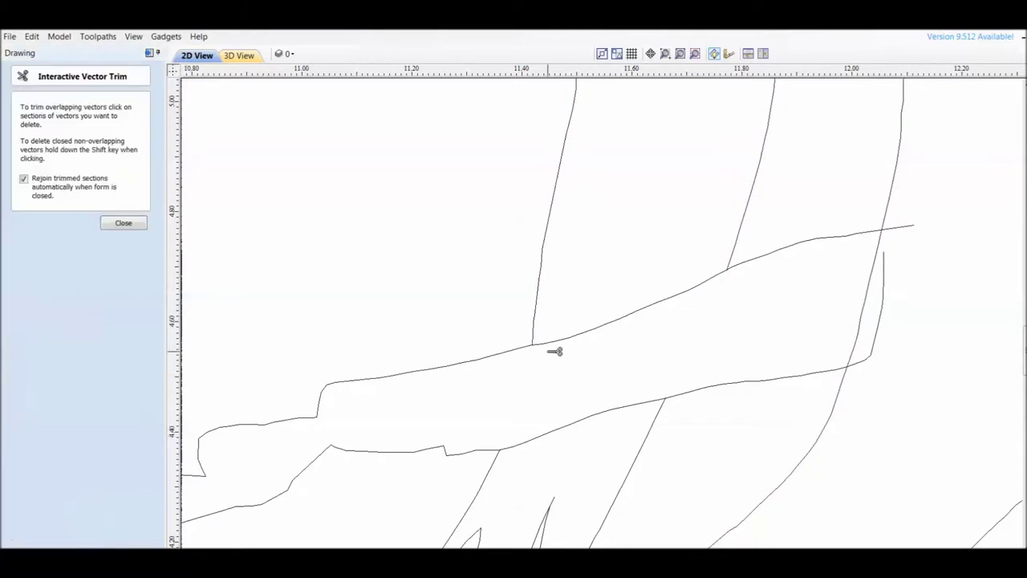
left_click(886, 305)
left_click(870, 292)
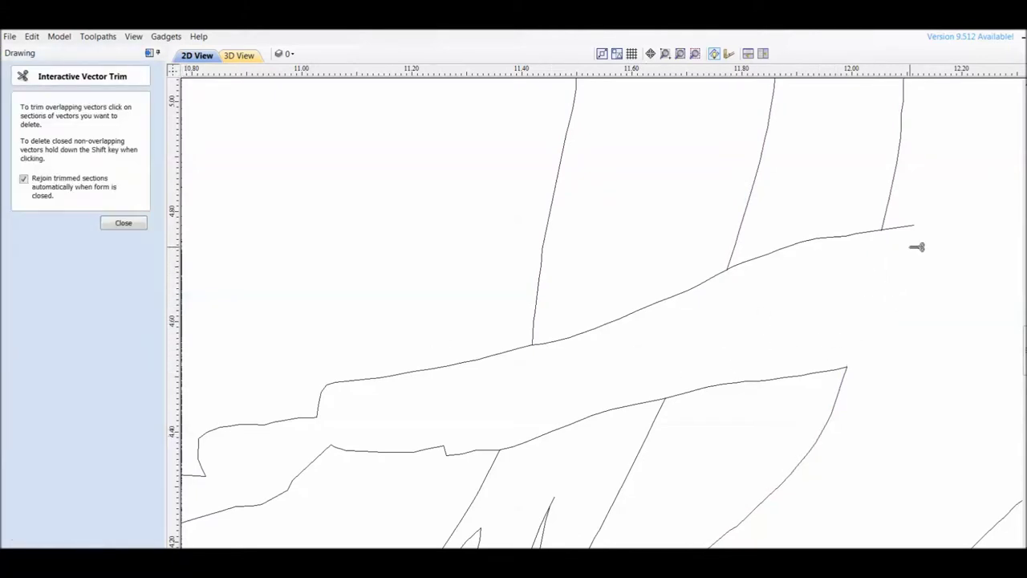
left_click(910, 228)
scroll(752, 325, "down", 3)
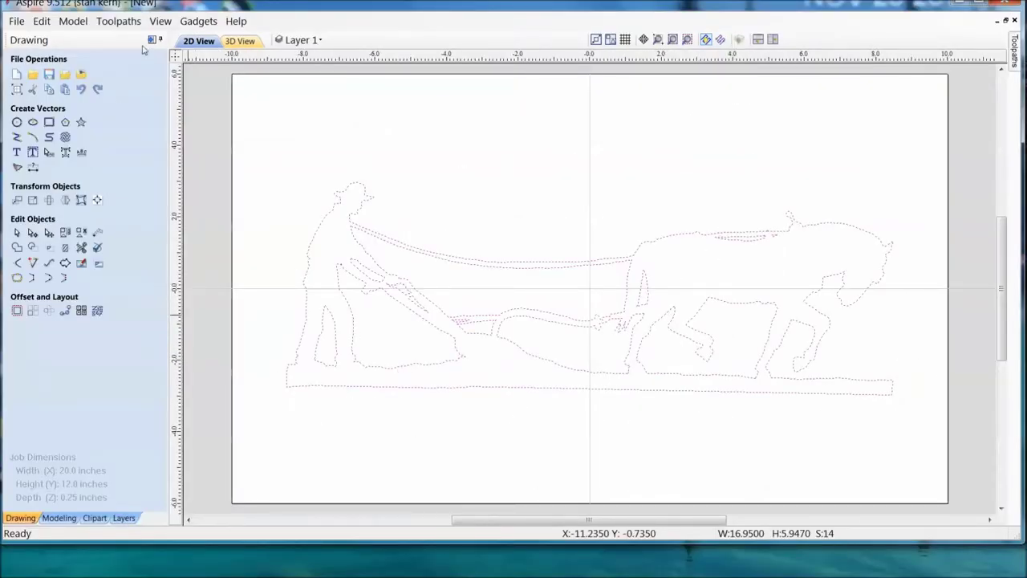
Step: Confirm the design has no open vectors and validate all vectors for problems
left_click(448, 201)
right_click(448, 201)
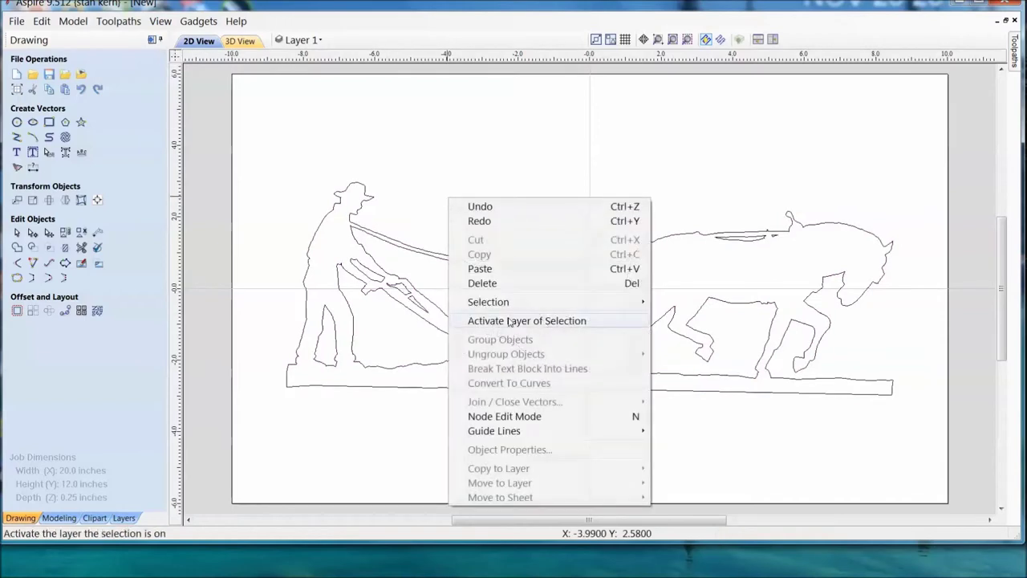
mouse_move(497, 295)
left_click(722, 315)
left_click(528, 286)
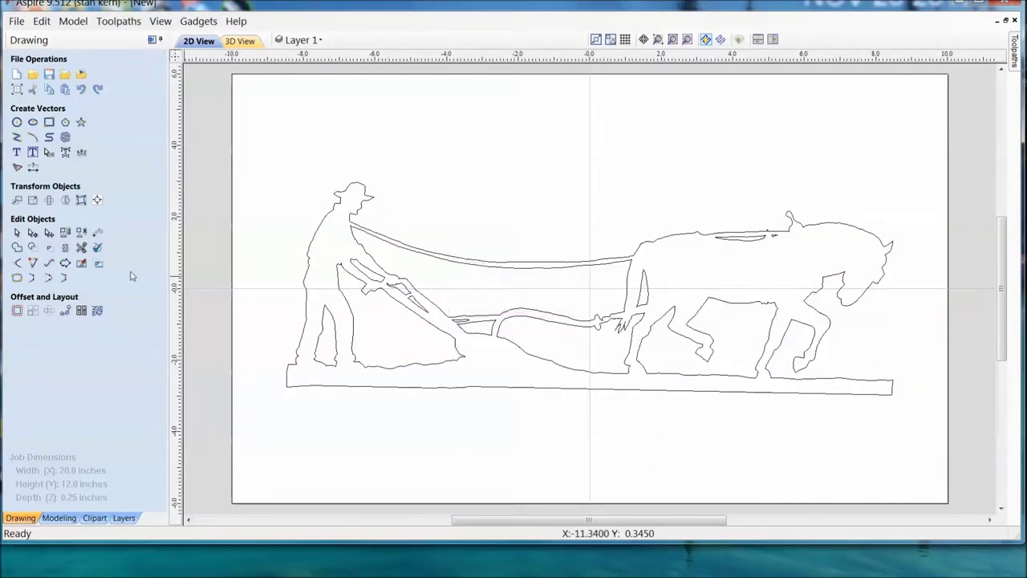
left_click(97, 248)
left_click(98, 277)
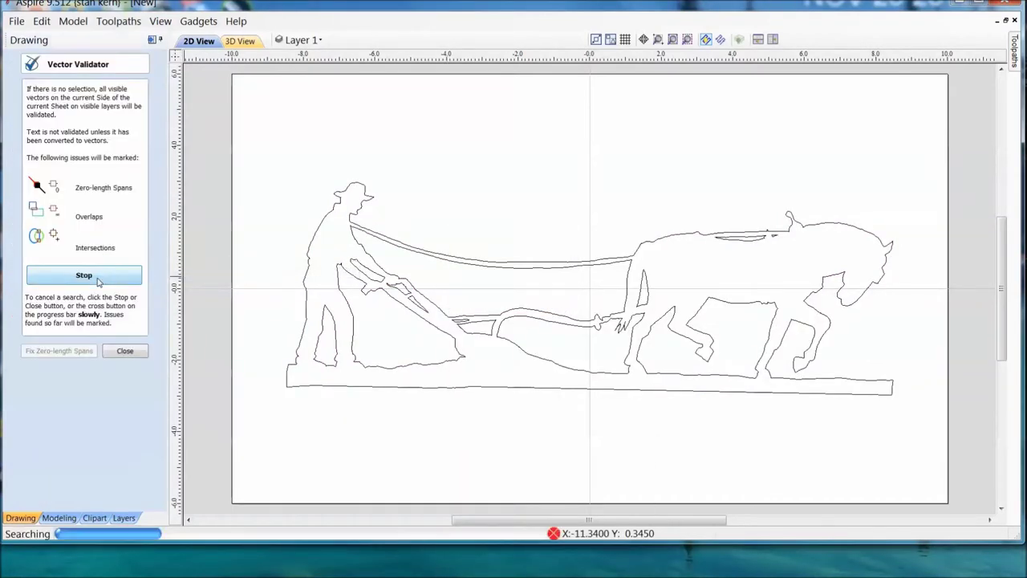
left_click(120, 353)
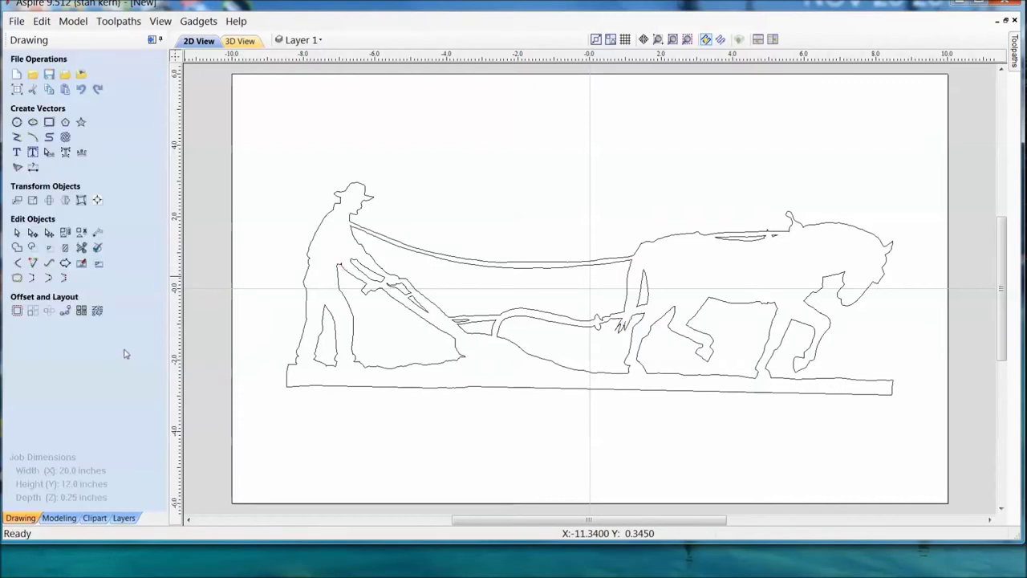
Step: Start a 2D profile toolpath cutting 0.22 inches deep in 14 passes
left_click(152, 39)
left_click(870, 133)
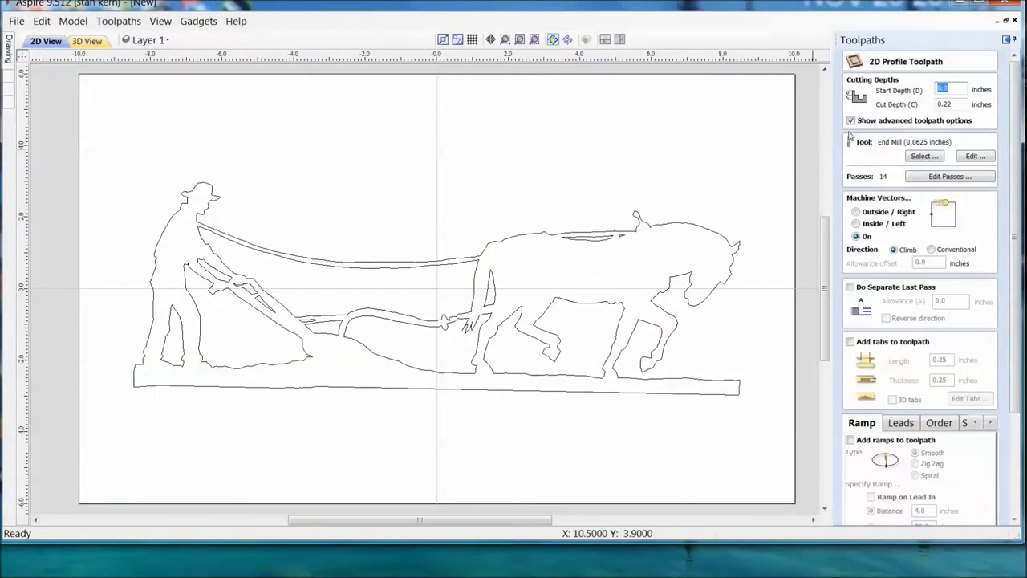
left_click(937, 177)
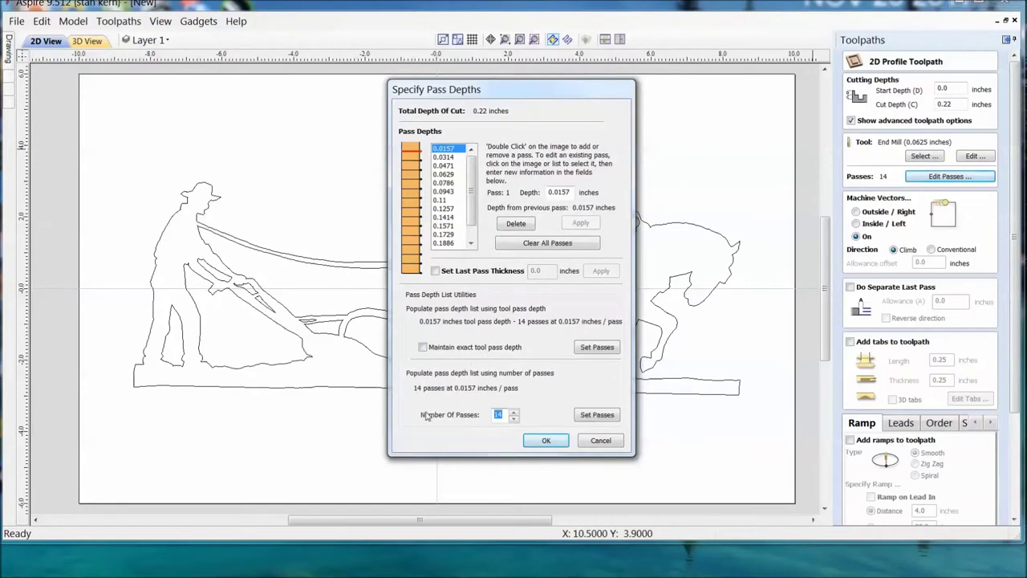
left_click(530, 441)
Step: Select all silhouette vectors, calculate Profile 1, and run the cut simulation
right_click(538, 157)
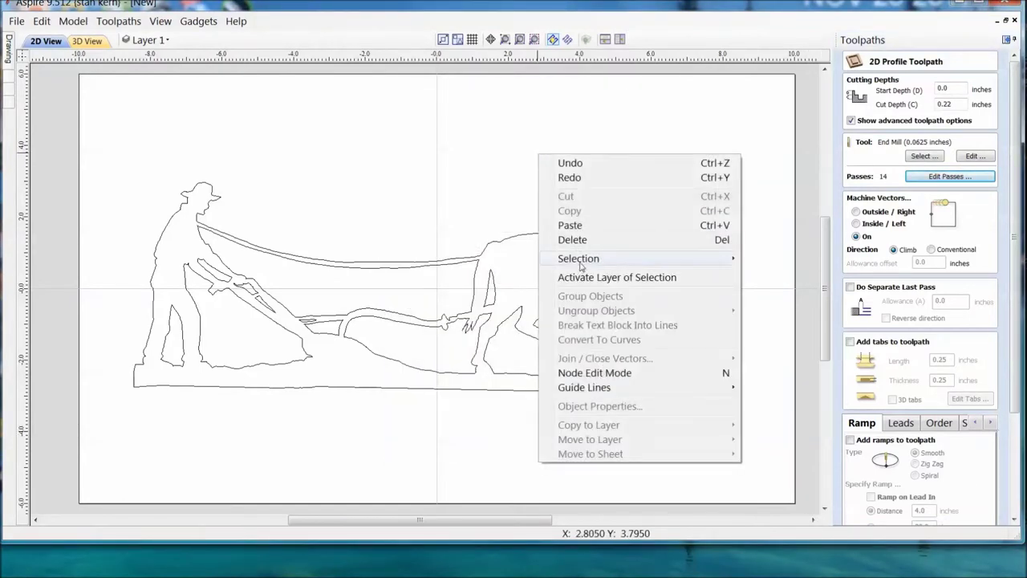
mouse_move(581, 267)
left_click(773, 259)
scroll(923, 321, "down", 3)
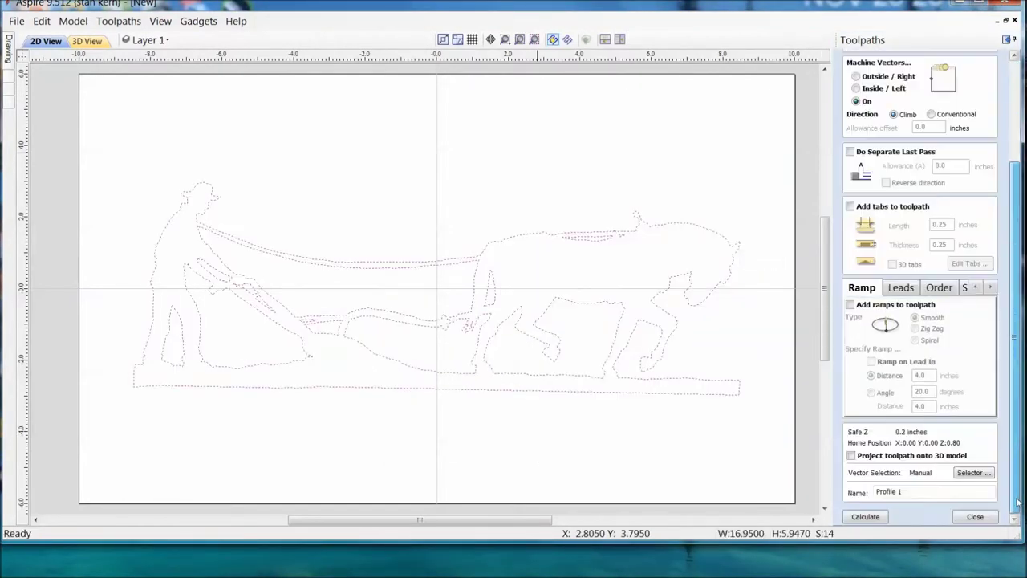
left_click(884, 518)
left_click(909, 281)
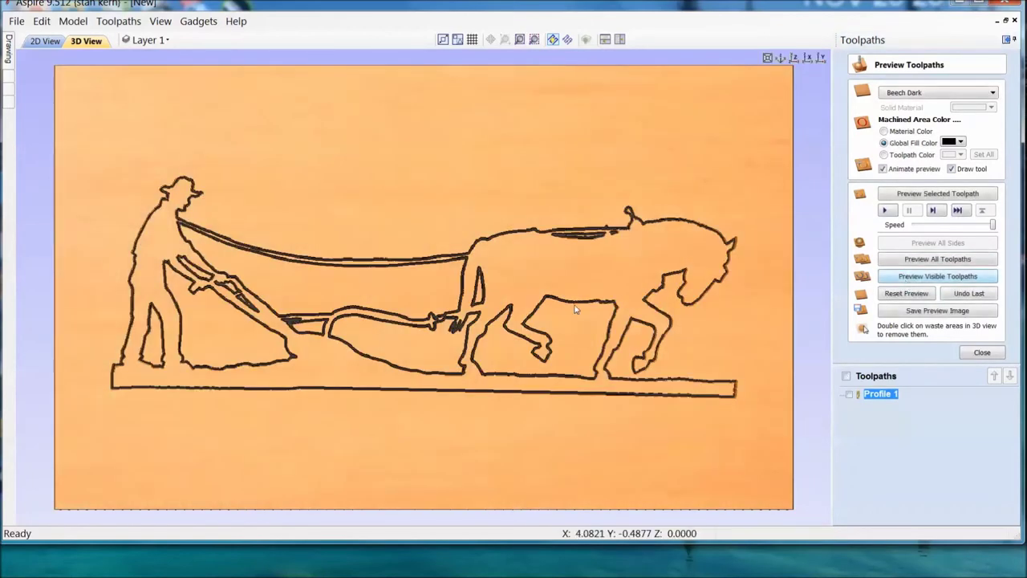
Step: Set the preview material to Pine, tilt the board view, then switch to Granite
left_click(937, 92)
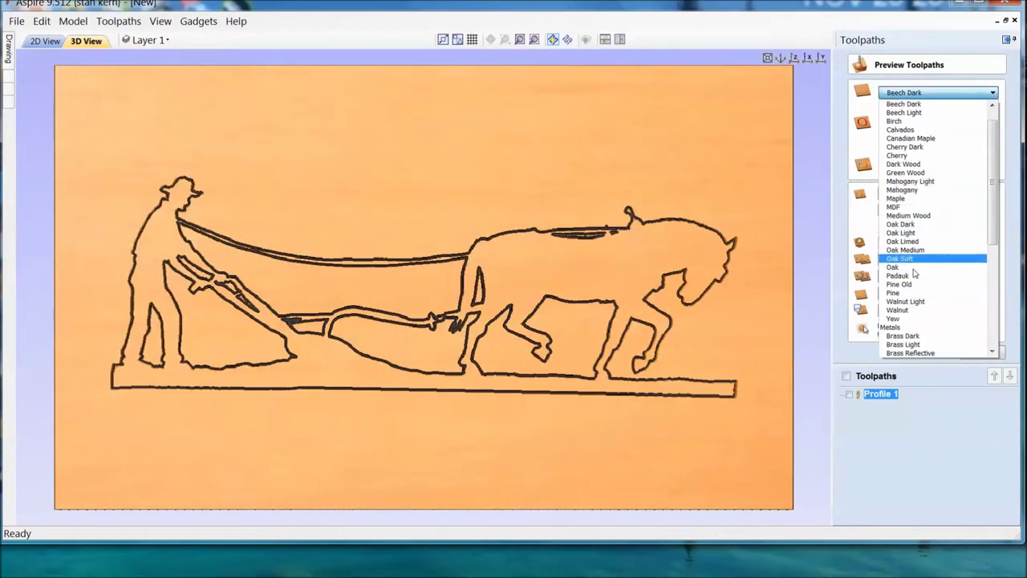
left_click(907, 292)
left_click_drag(749, 330, 745, 269)
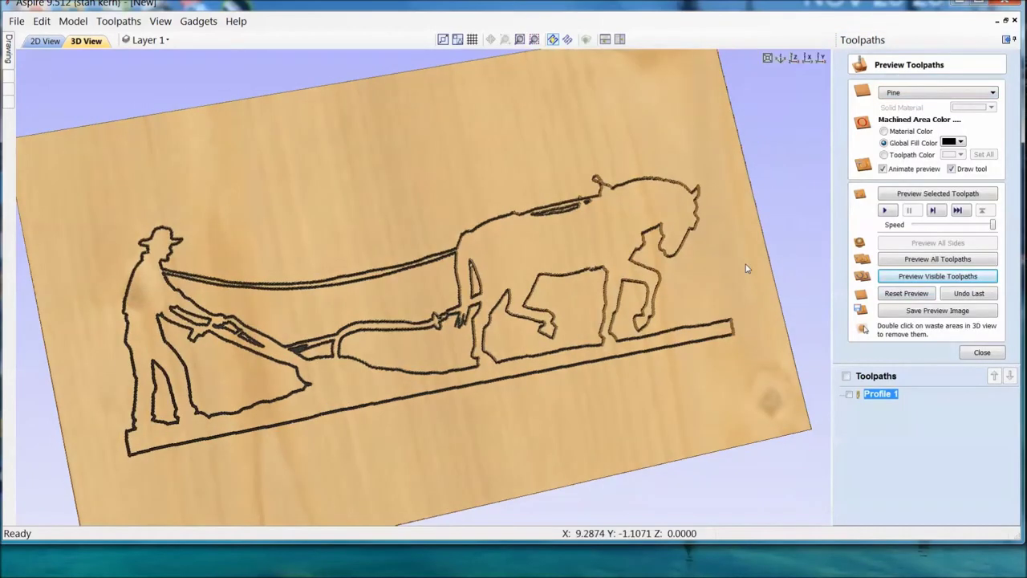
left_click(995, 95)
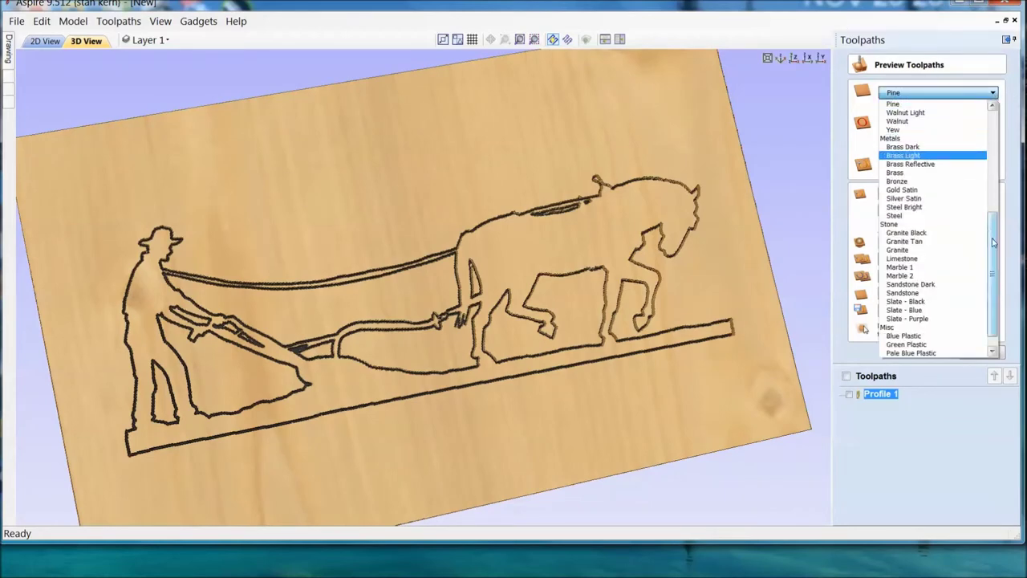
left_click(904, 251)
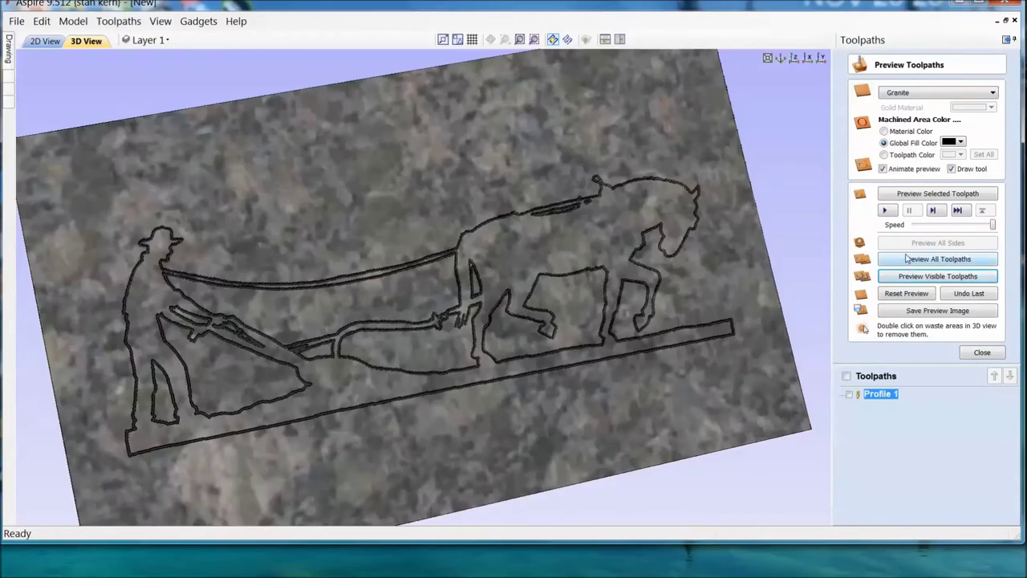